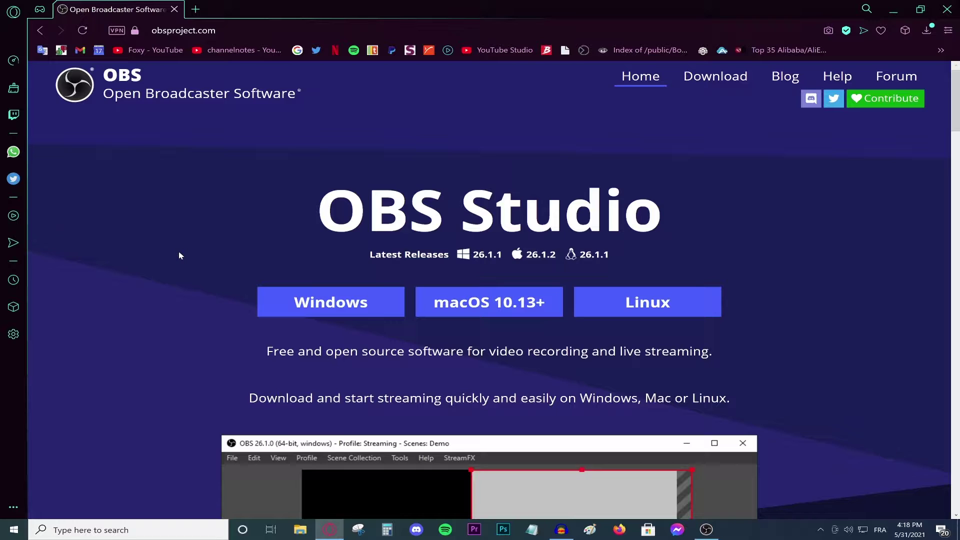
- Download the Windows version of OBS Studio from obsproject.com
{"action": "key", "text": "ctrl+l"}
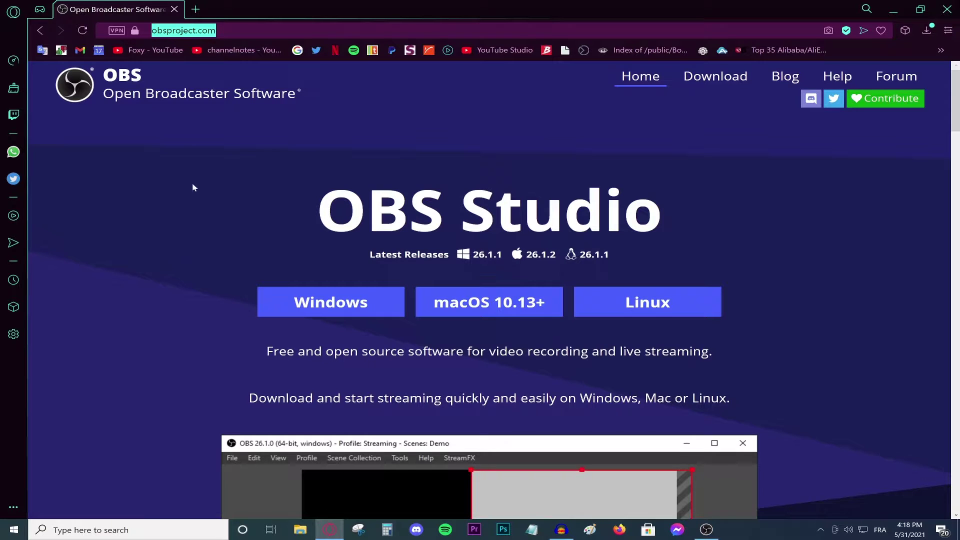
{"action": "left_click", "coordinate": [231, 209]}
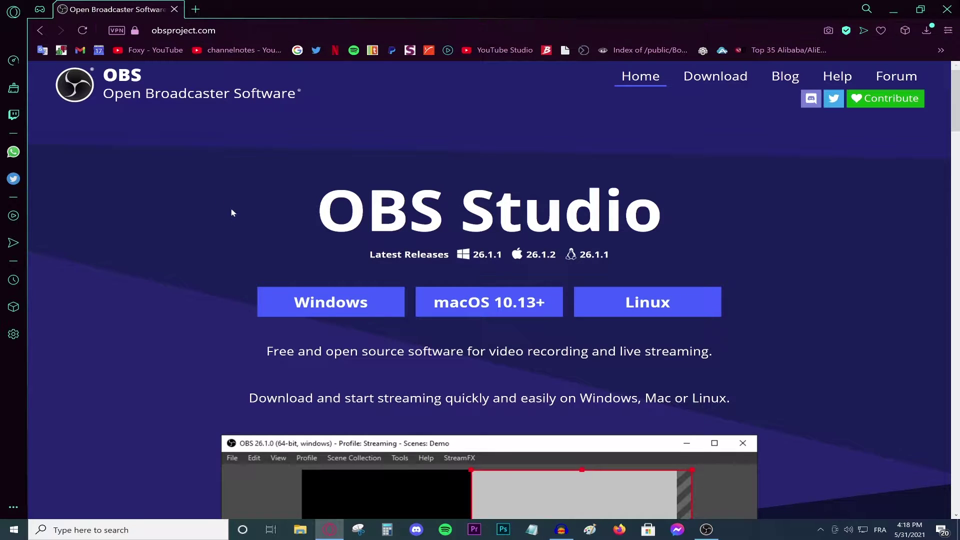
{"action": "left_click", "coordinate": [339, 306]}
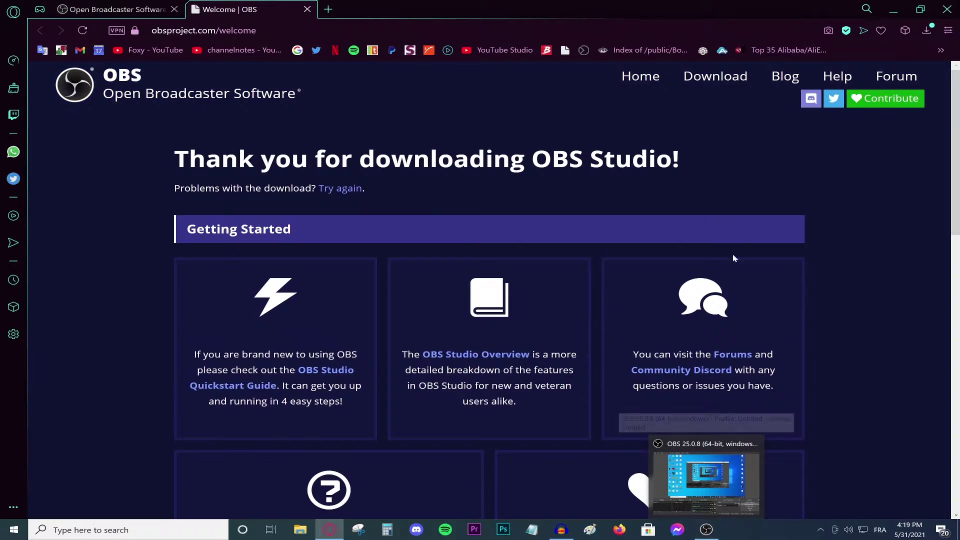
- Minimize the browser and launch OBS Studio from the desktop despite the instance already running
{"action": "left_click", "coordinate": [902, 12]}
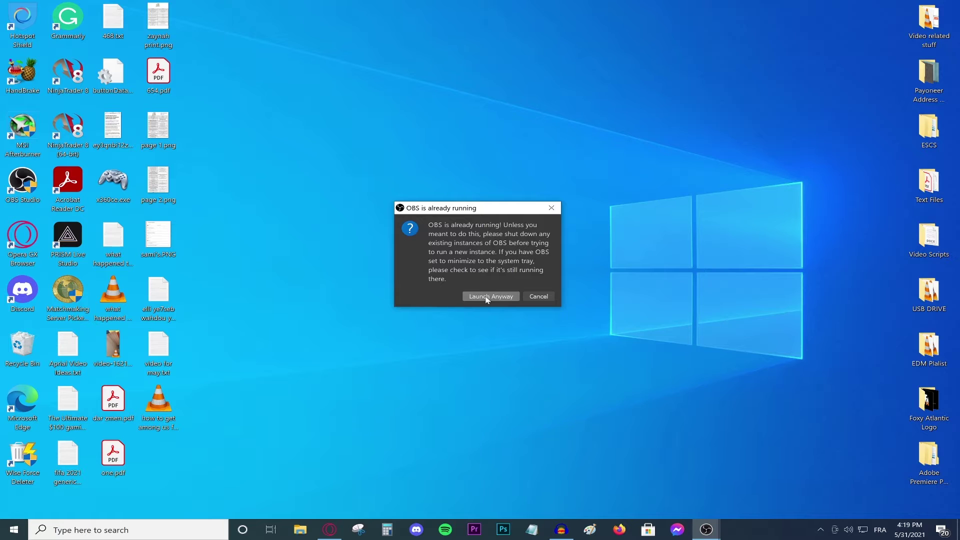
{"action": "left_click", "coordinate": [475, 298]}
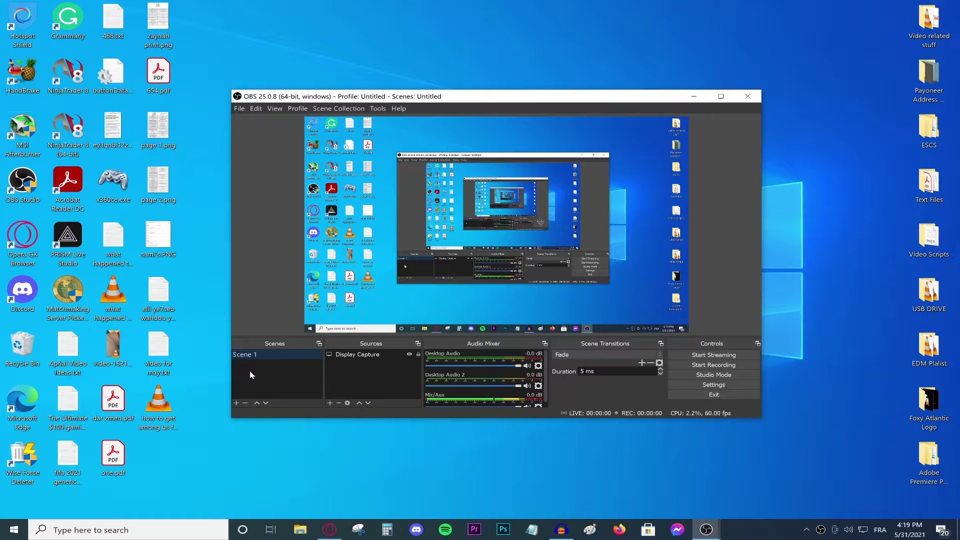
- Add a new scene named Scene 2 and make it the active scene
{"action": "left_click", "coordinate": [236, 403]}
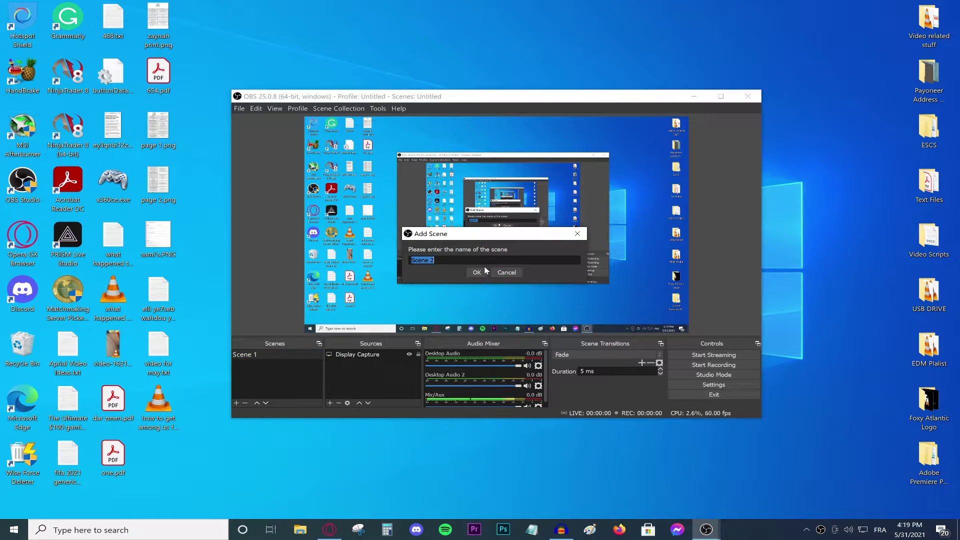
{"action": "left_click", "coordinate": [483, 274]}
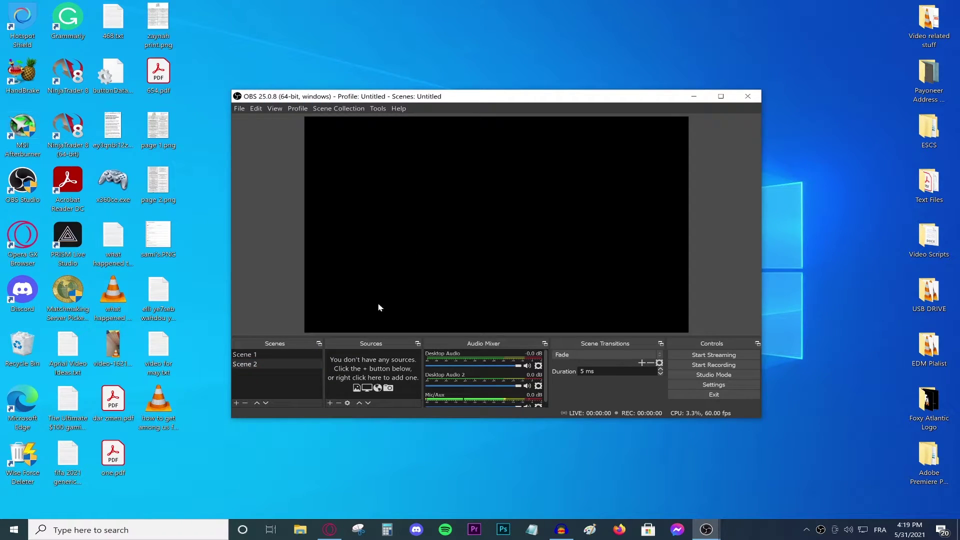
{"action": "left_click", "coordinate": [256, 355]}
{"action": "left_click", "coordinate": [255, 365]}
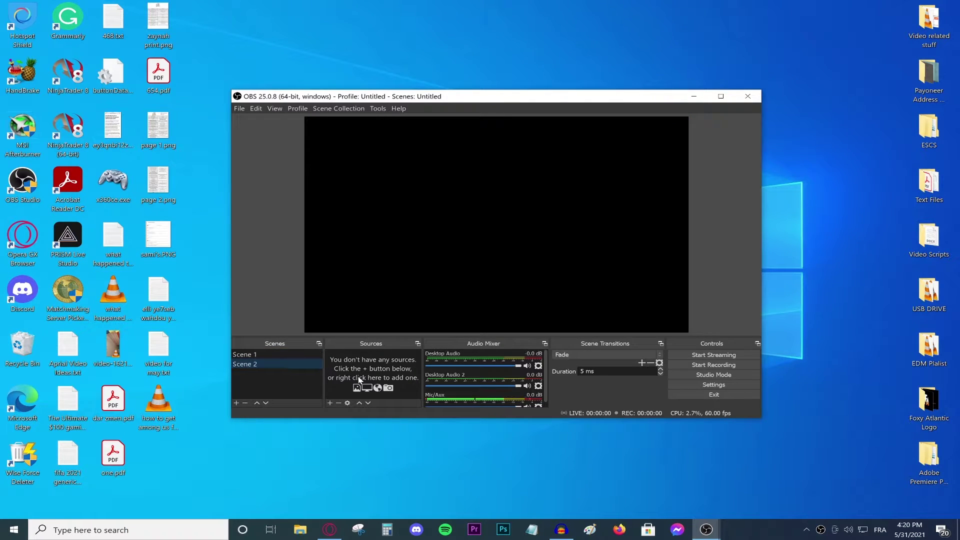
- Add a new Display Capture source named "display" to Scene 2, capturing Display 1 with the cursor included
{"action": "left_click", "coordinate": [330, 403]}
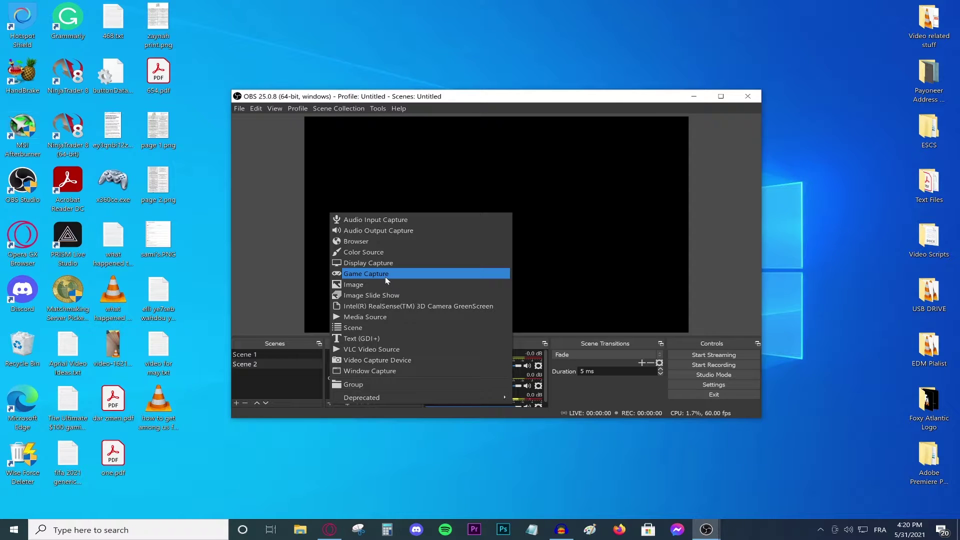
{"action": "left_click", "coordinate": [385, 263]}
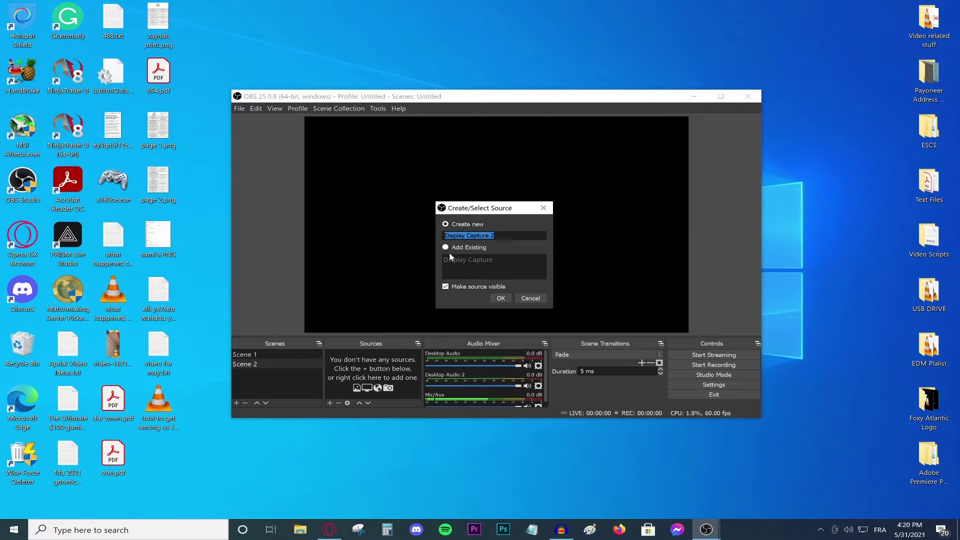
{"action": "type", "text": "dis"}
{"action": "key", "text": "ctrl+a"}
{"action": "type", "text": "display"}
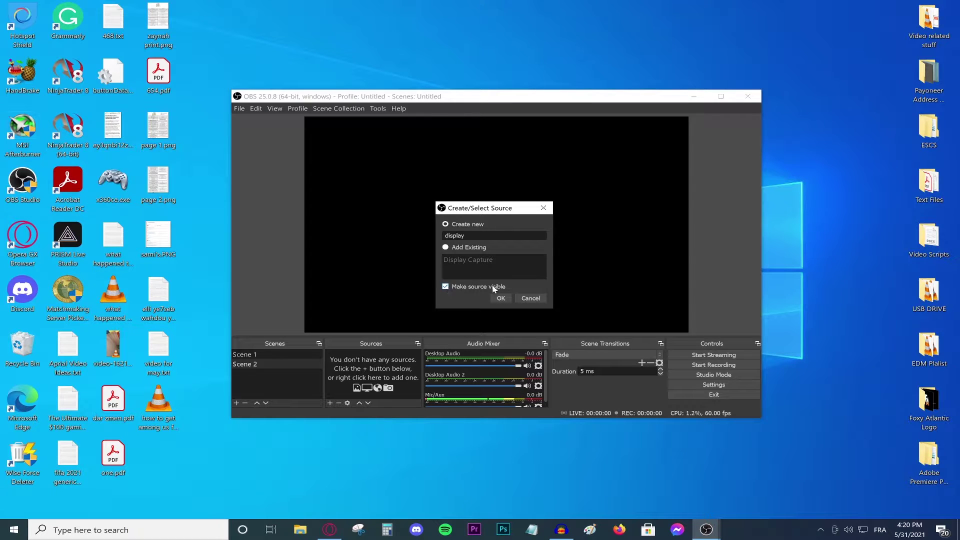
{"action": "left_click", "coordinate": [501, 299]}
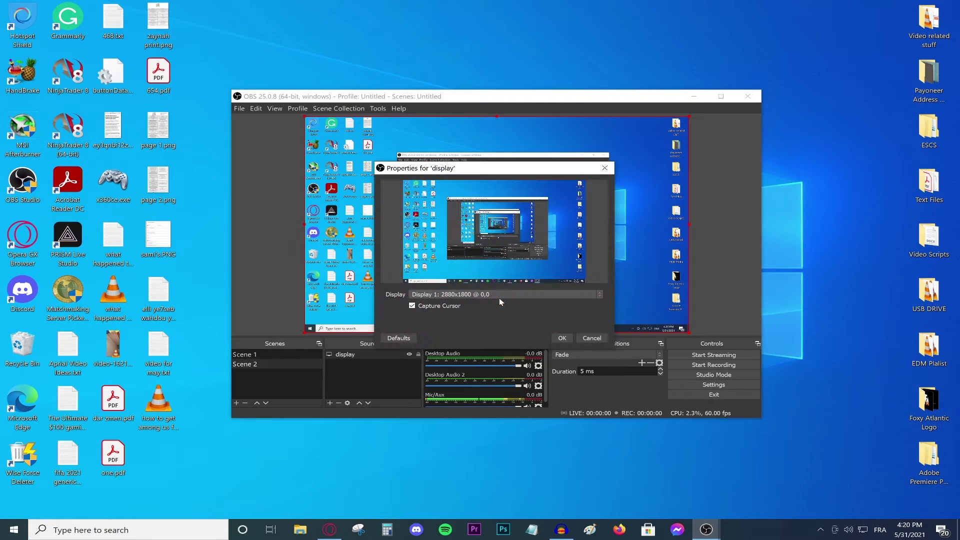
{"action": "left_click", "coordinate": [463, 295]}
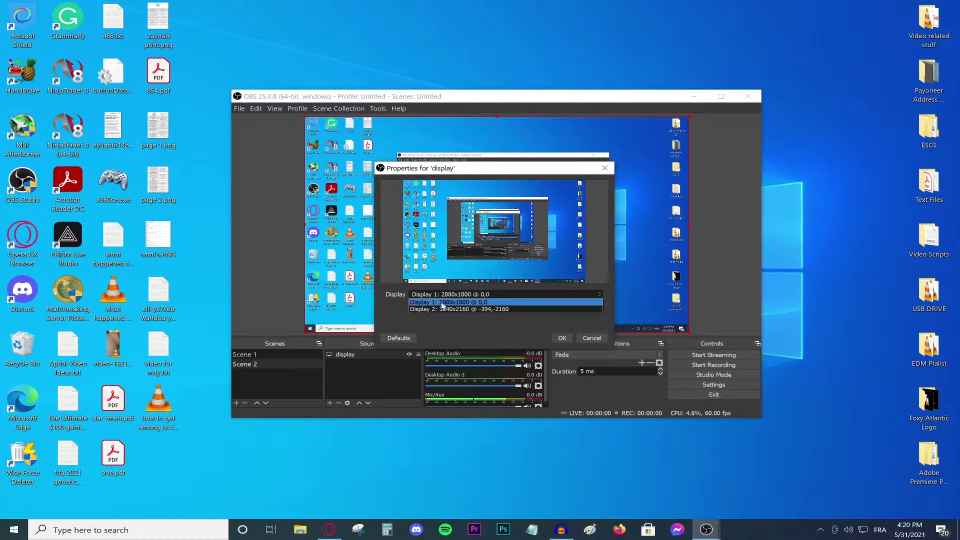
{"action": "left_click", "coordinate": [412, 303]}
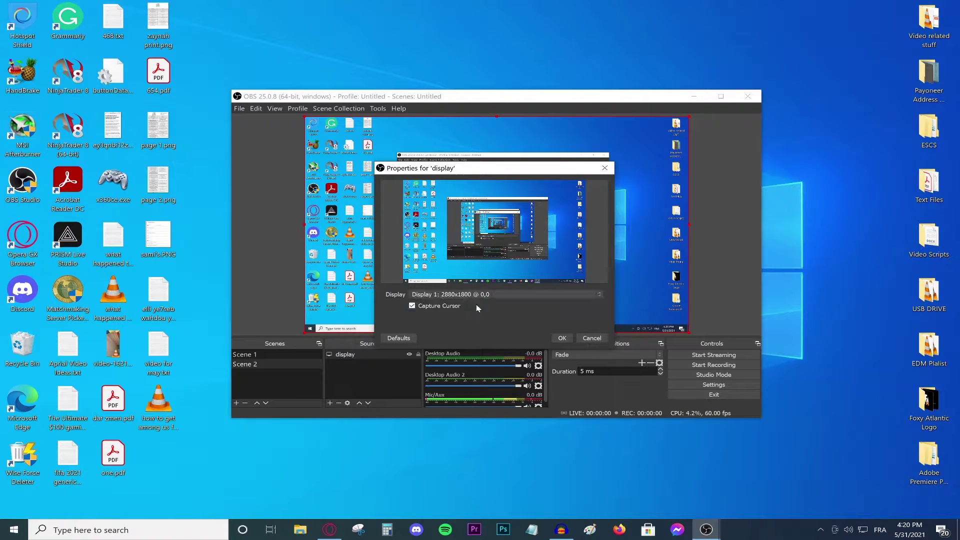
{"action": "left_click", "coordinate": [557, 339]}
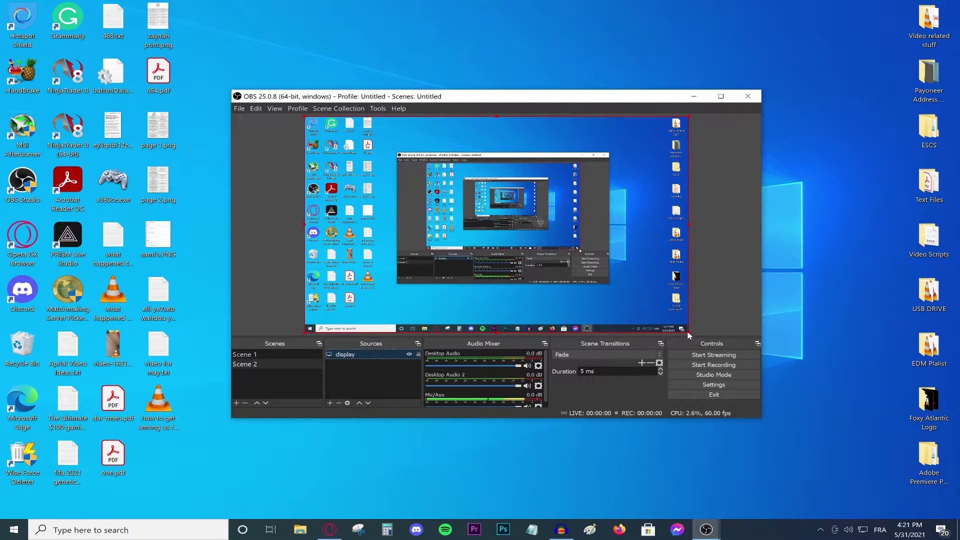
- Shrink the display source and move it to the middle of the preview, then fit it to the screen
{"action": "left_click_drag", "start_coordinate": [689, 333], "coordinate": [452, 189]}
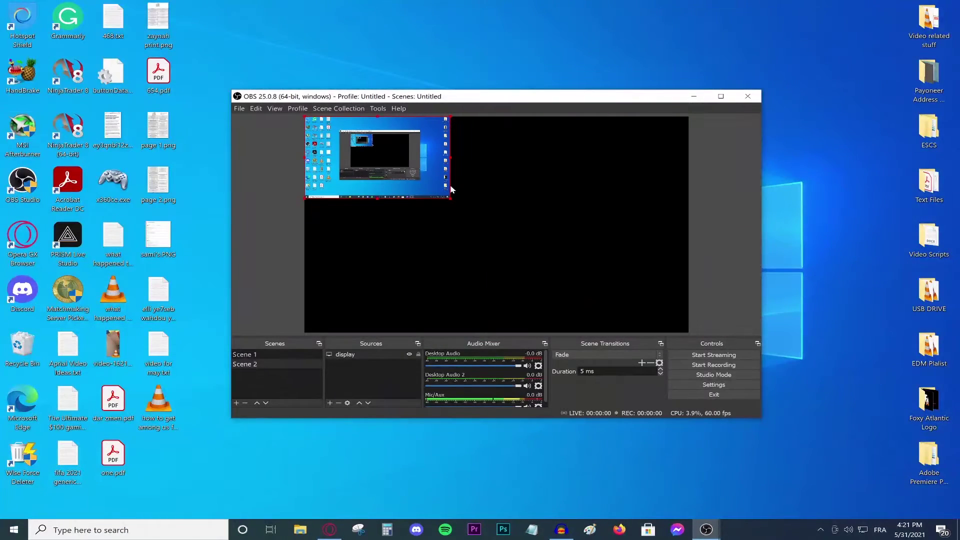
{"action": "left_click_drag", "start_coordinate": [396, 172], "coordinate": [523, 239]}
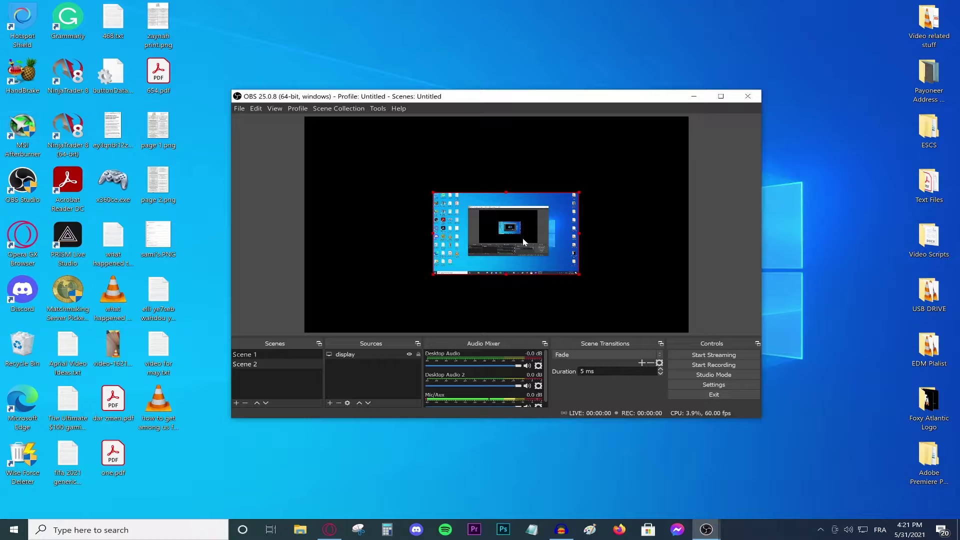
{"action": "right_click", "coordinate": [489, 221]}
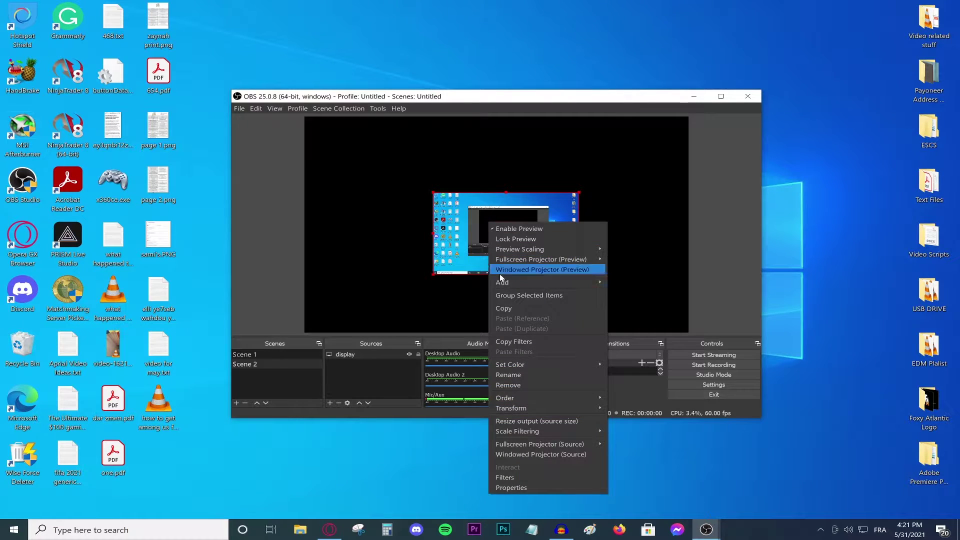
{"action": "mouse_move", "coordinate": [545, 407]}
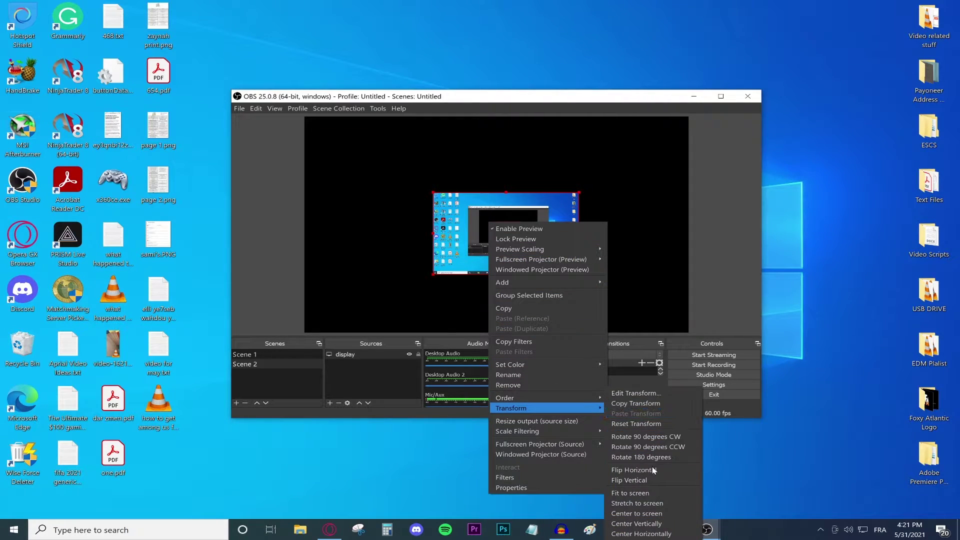
{"action": "left_click", "coordinate": [657, 494]}
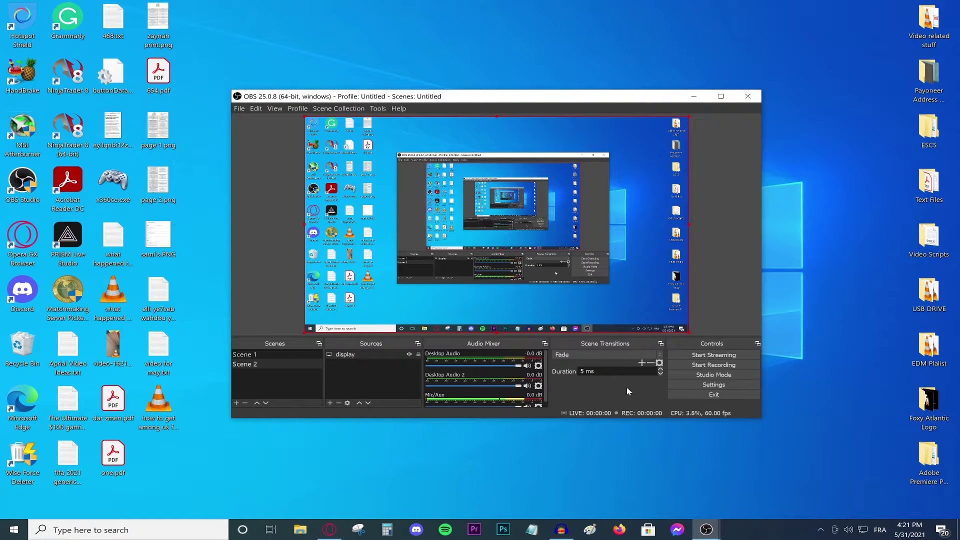
- Open the recording output settings with the output mode set to Advanced
{"action": "left_click", "coordinate": [701, 383]}
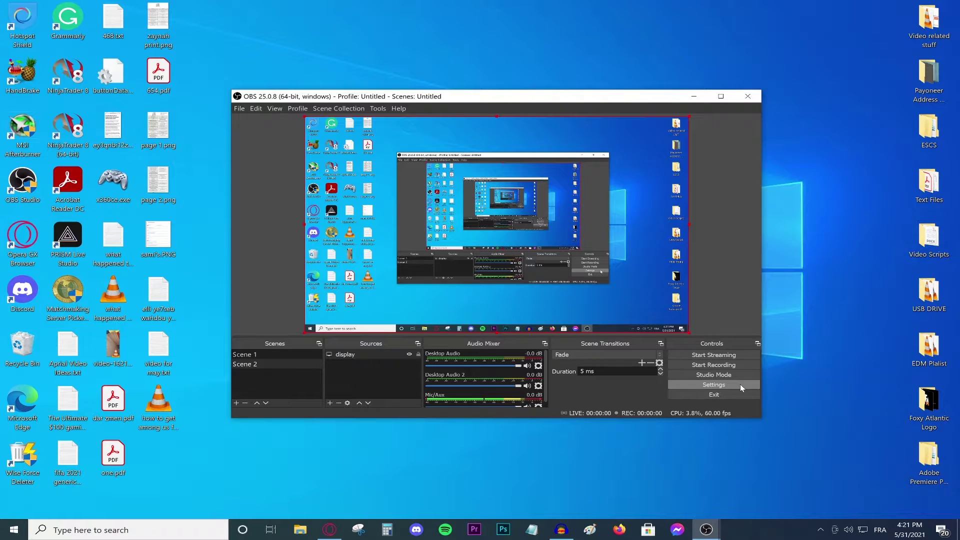
{"action": "left_click", "coordinate": [368, 192]}
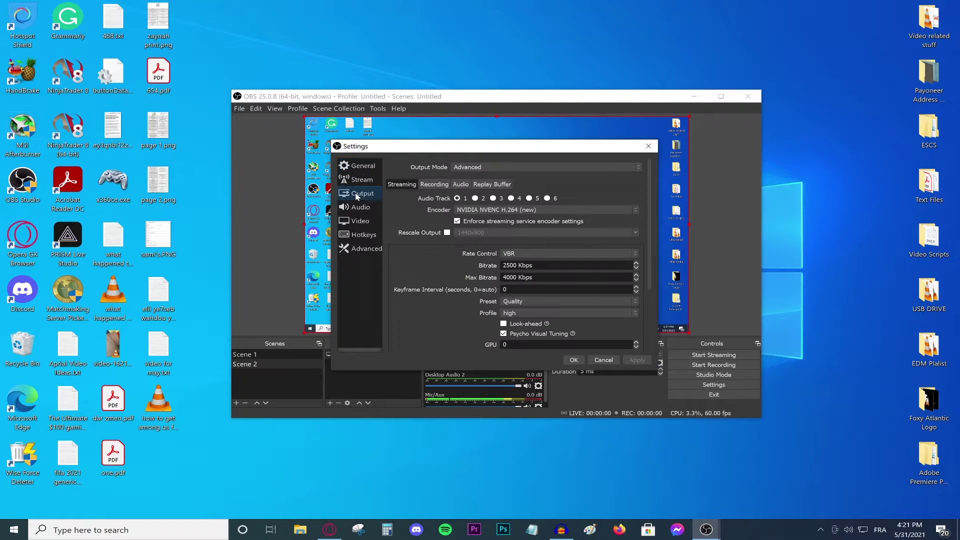
{"action": "left_click", "coordinate": [433, 185]}
{"action": "left_click", "coordinate": [470, 168]}
{"action": "left_click", "coordinate": [463, 183]}
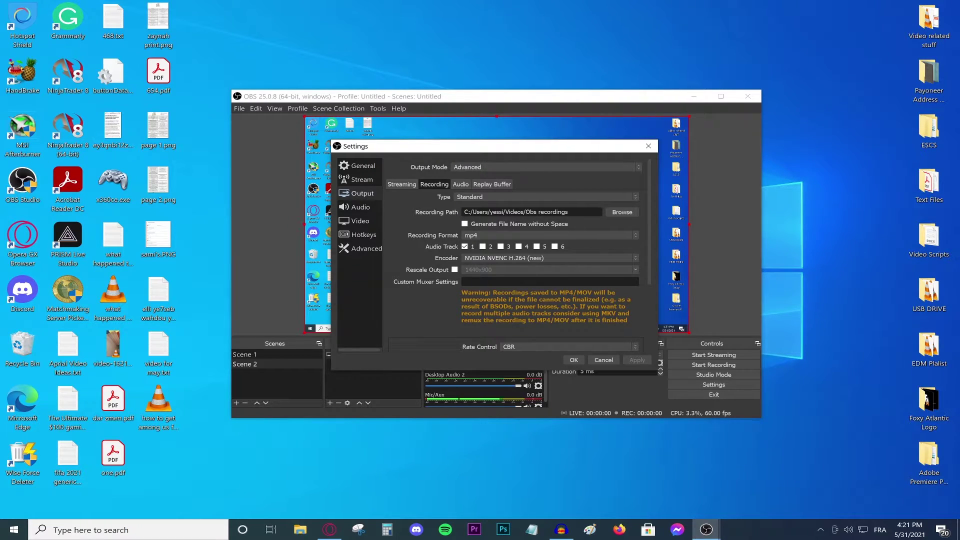
- Check the folder selection for the recording path without changing it, and set the recording format to mp4
{"action": "left_click", "coordinate": [623, 212]}
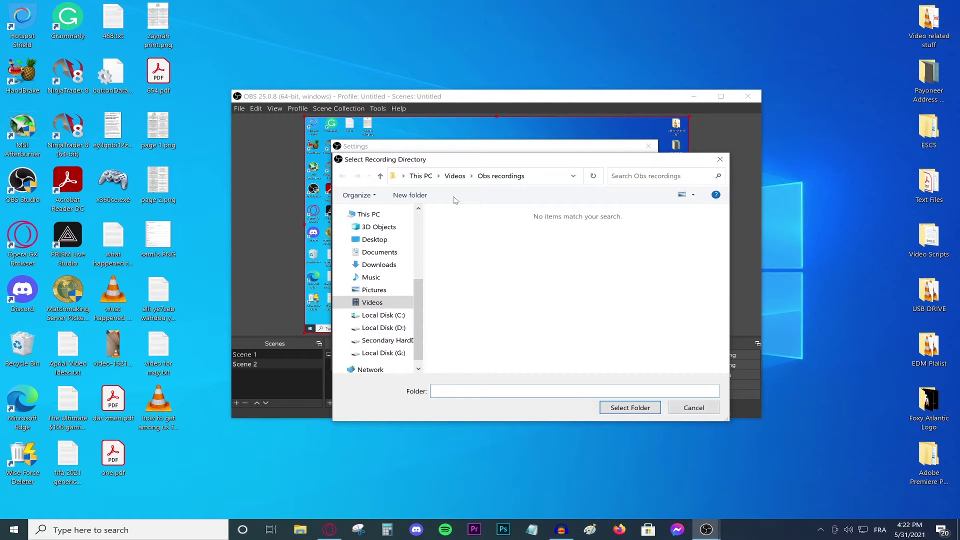
{"action": "left_click", "coordinate": [720, 160]}
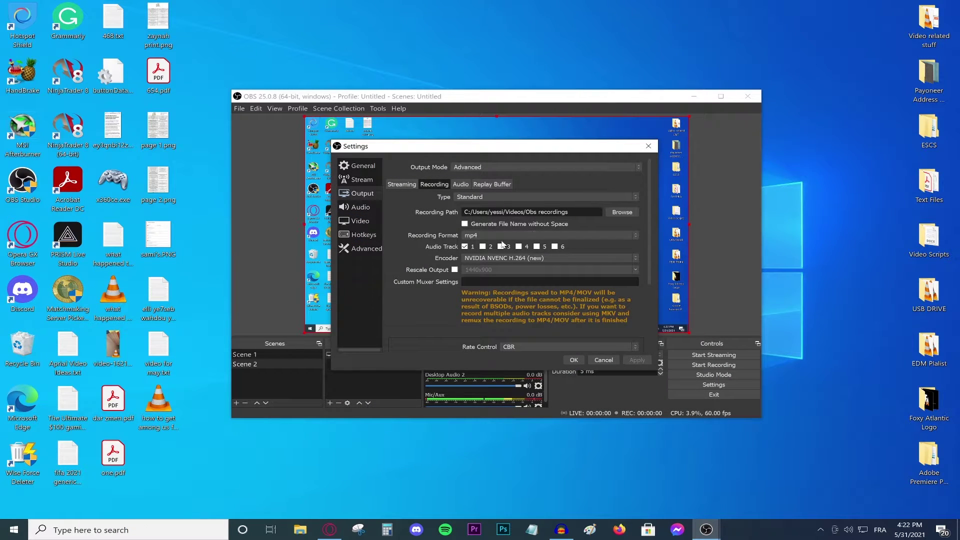
{"action": "left_click", "coordinate": [490, 235]}
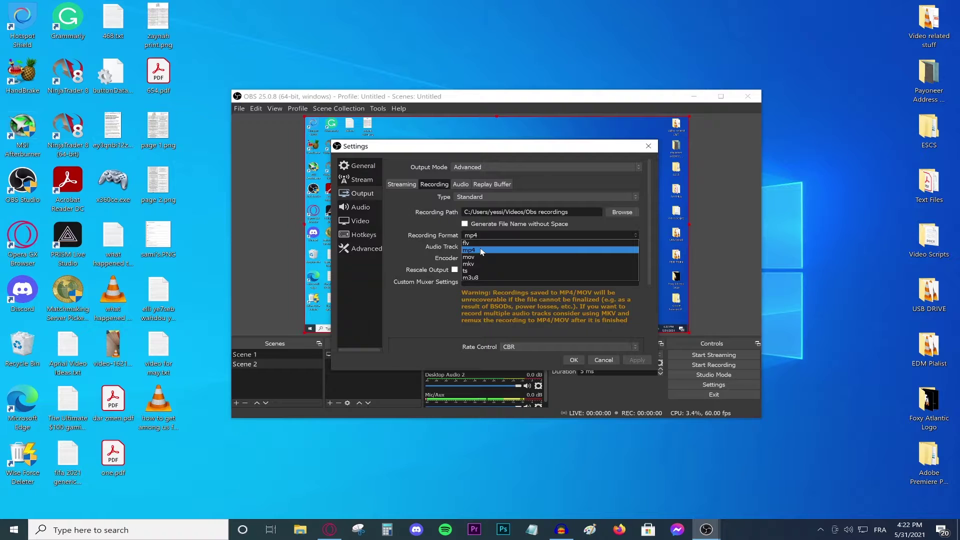
{"action": "left_click", "coordinate": [481, 251]}
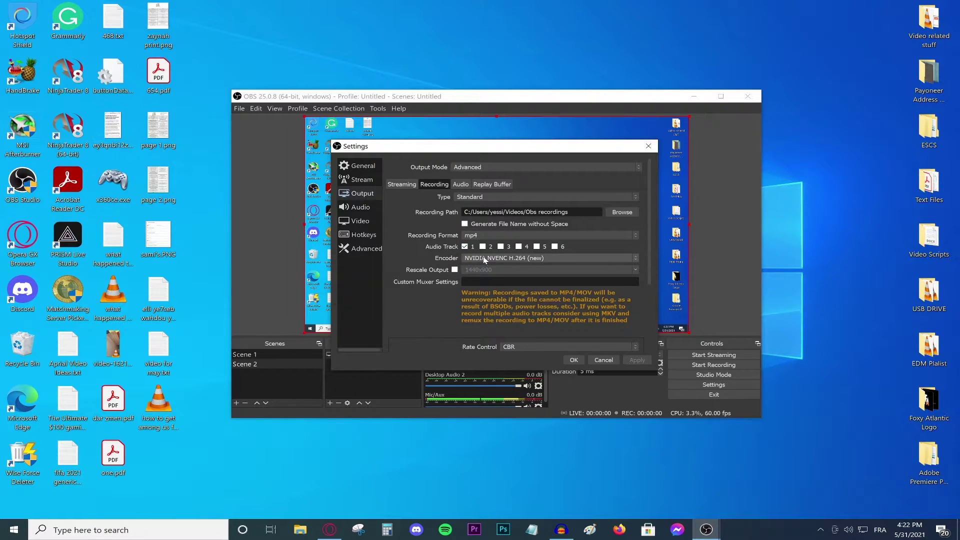
- Look through the available recording encoders without changing the encoder, and set the rate control to CBR
{"action": "left_click", "coordinate": [485, 259]}
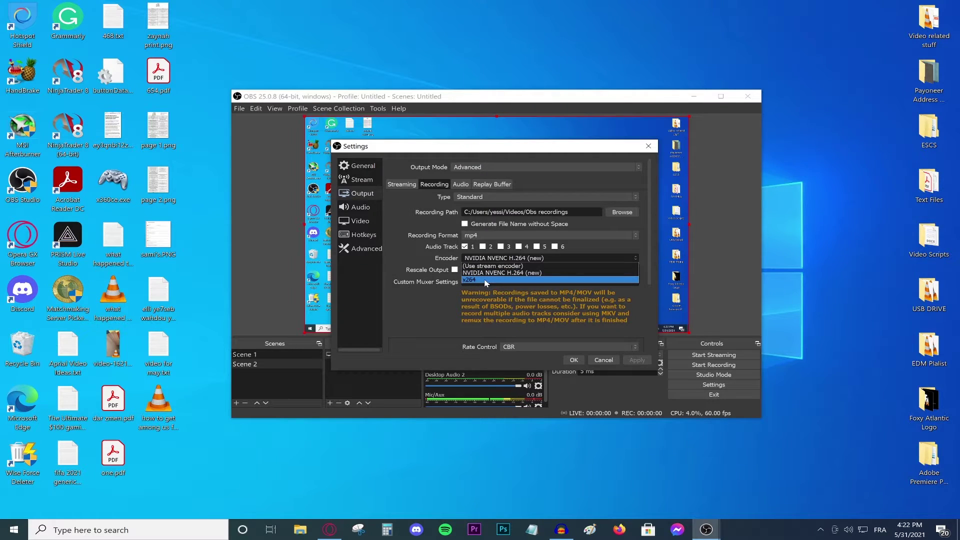
{"action": "scroll", "coordinate": [500, 270], "scroll_direction": "down", "scroll_amount": 2}
{"action": "left_click", "coordinate": [520, 245]}
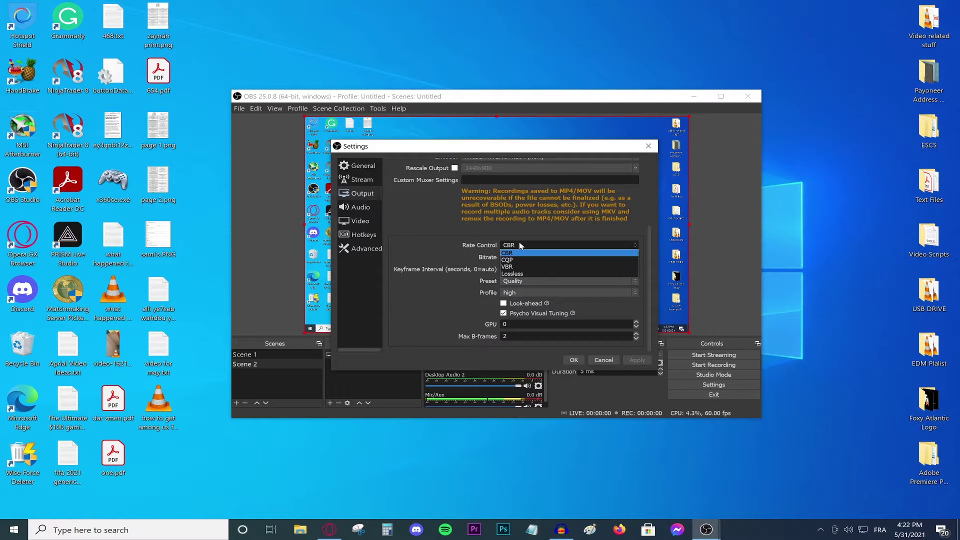
{"action": "left_click", "coordinate": [515, 252]}
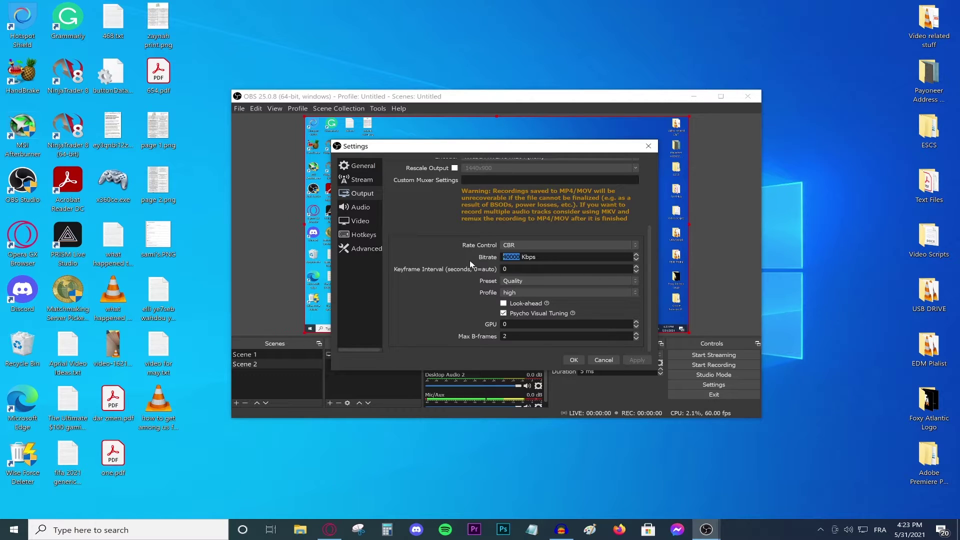
- Set the recording encoder's preset to Quality and its profile to high
{"action": "left_click", "coordinate": [517, 282]}
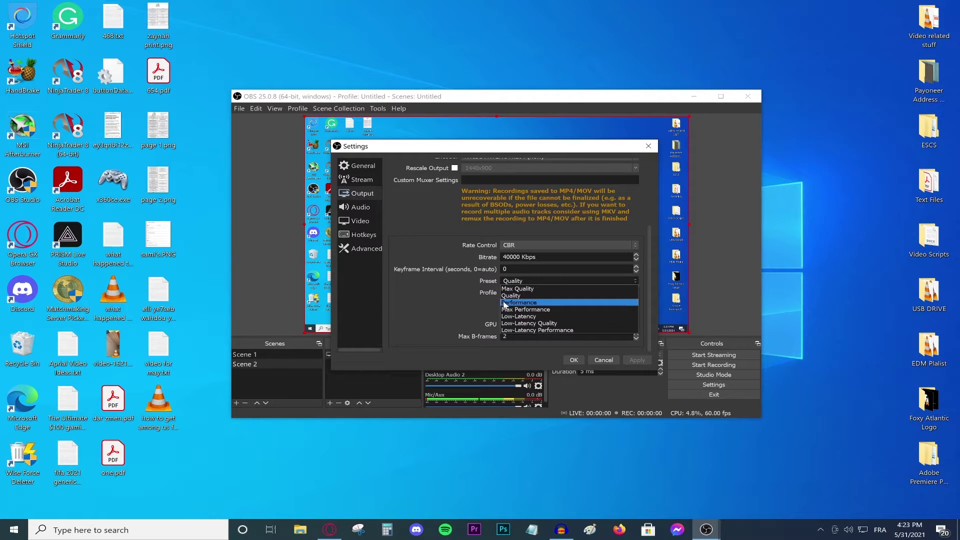
{"action": "left_click", "coordinate": [506, 296]}
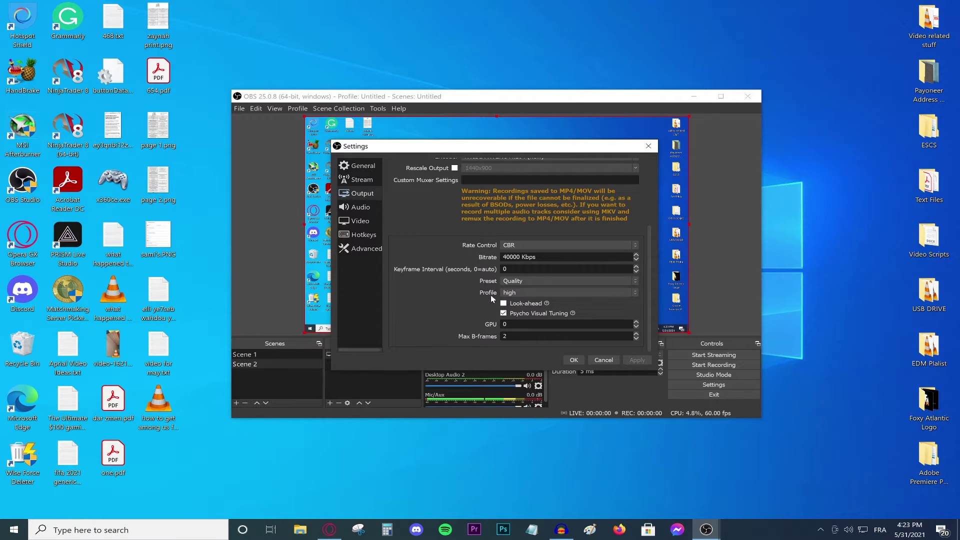
{"action": "left_click", "coordinate": [526, 292]}
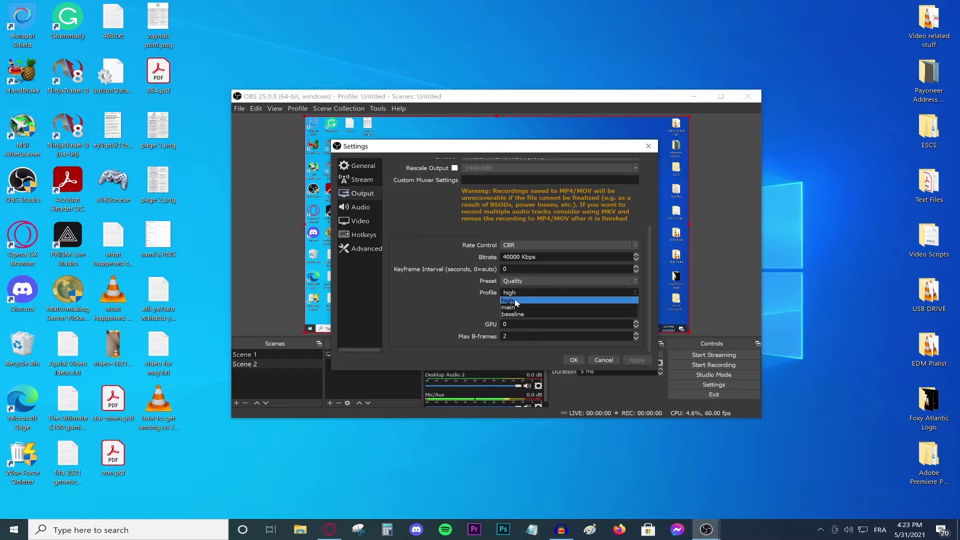
{"action": "left_click", "coordinate": [517, 302]}
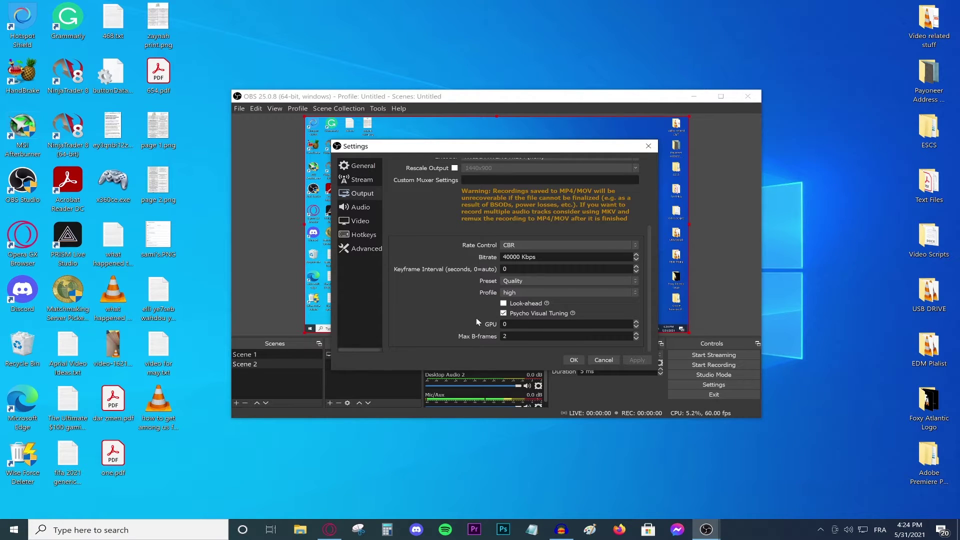
- Set the audio devices to Speakers (Samson Q2U Microphone) for desktop audio and Microphone (Samson Q2U Microphone) for the main mic/auxiliary input
{"action": "left_click", "coordinate": [360, 223]}
{"action": "left_click", "coordinate": [363, 209]}
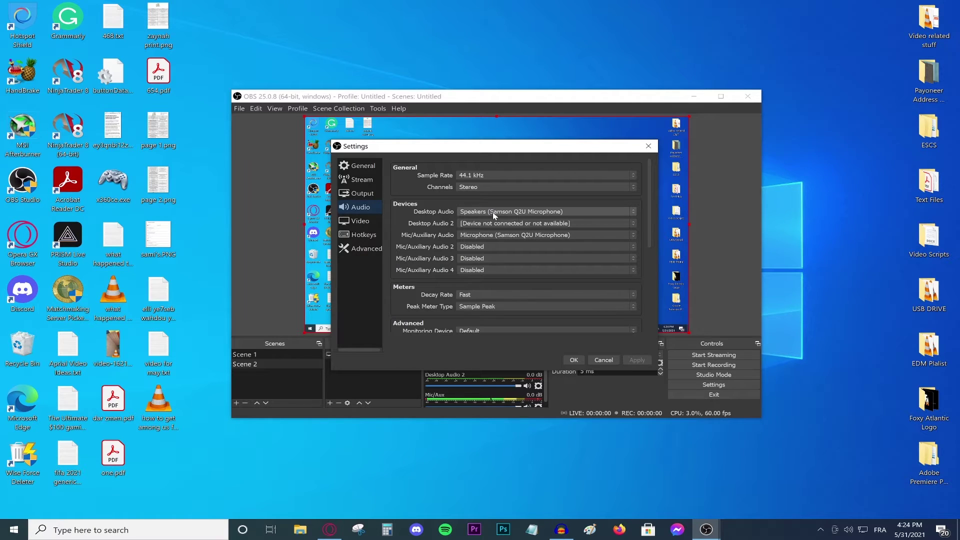
{"action": "left_click", "coordinate": [465, 217]}
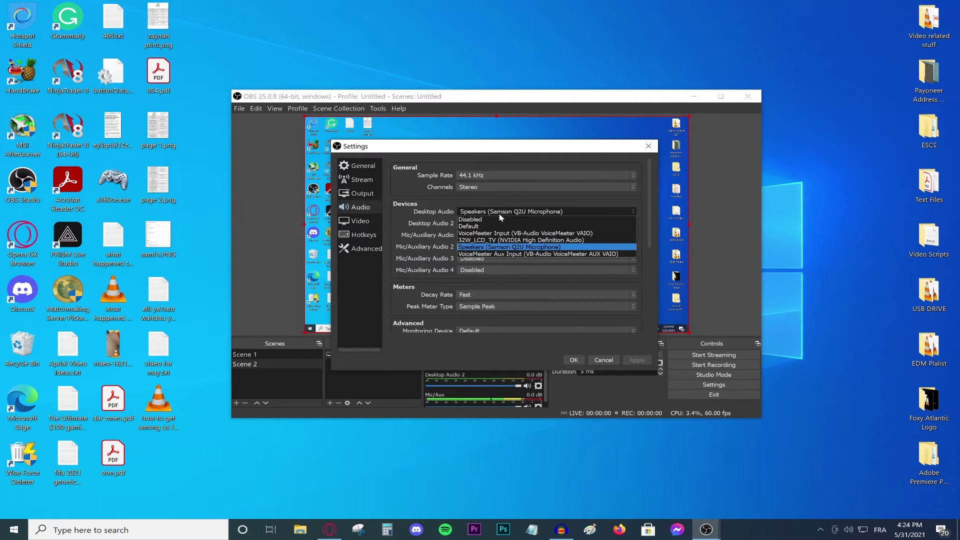
{"action": "left_click", "coordinate": [481, 248]}
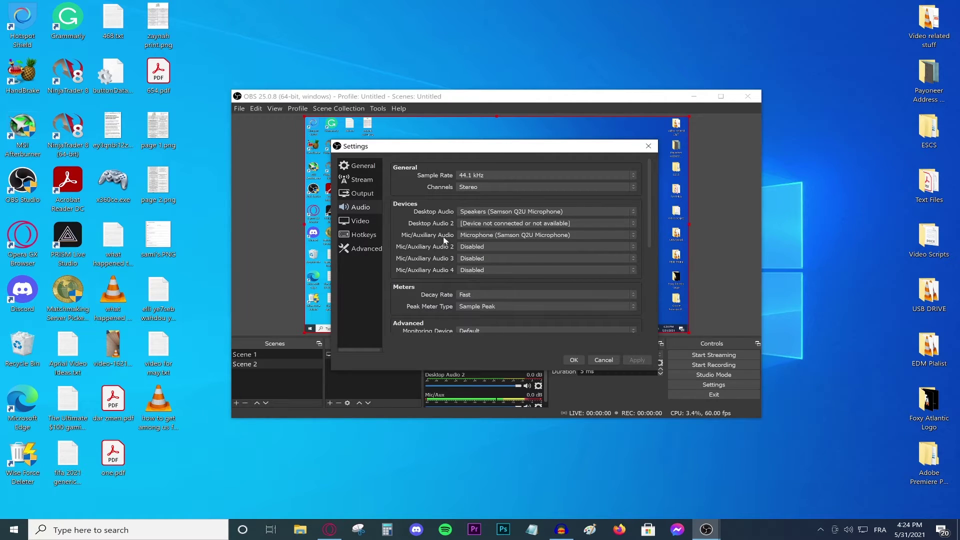
{"action": "left_click", "coordinate": [482, 235]}
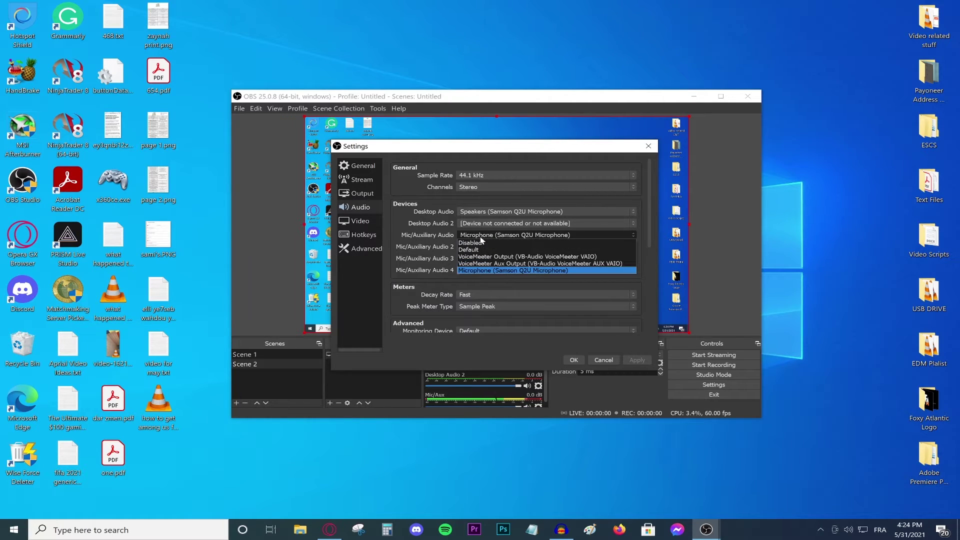
{"action": "left_click", "coordinate": [472, 270]}
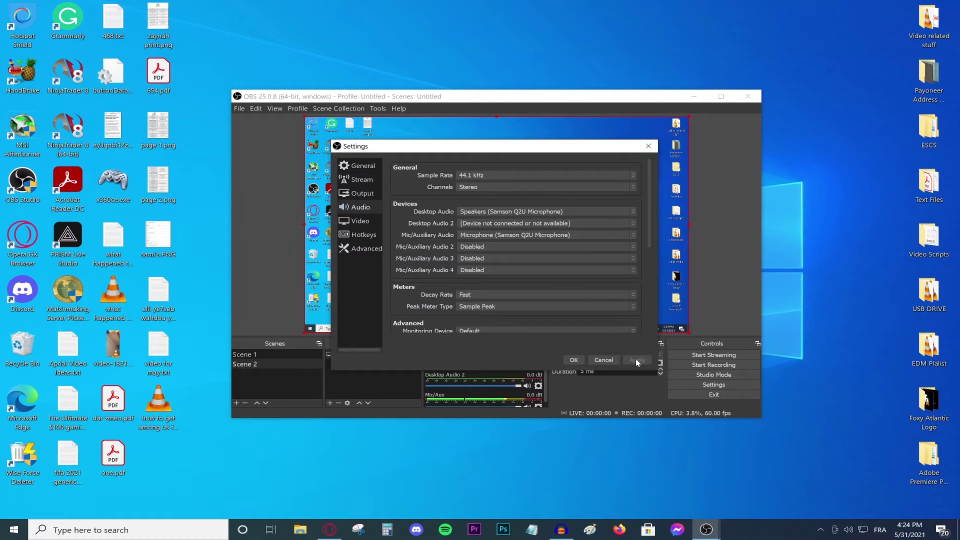
- Set the video base canvas resolution to 2880x1800 and keep the scaled output resolution at 1920x1080
{"action": "left_click", "coordinate": [358, 221]}
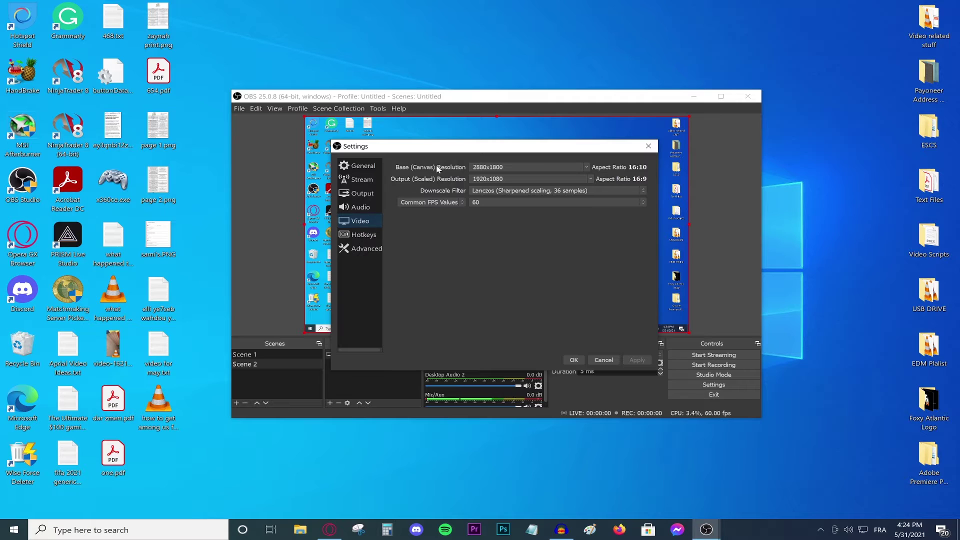
{"action": "left_click", "coordinate": [587, 167]}
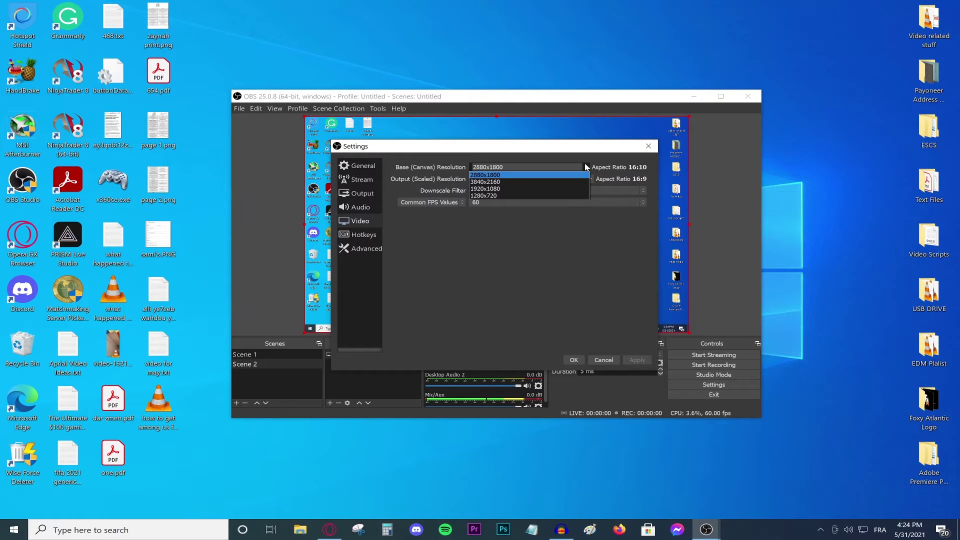
{"action": "left_click", "coordinate": [519, 175]}
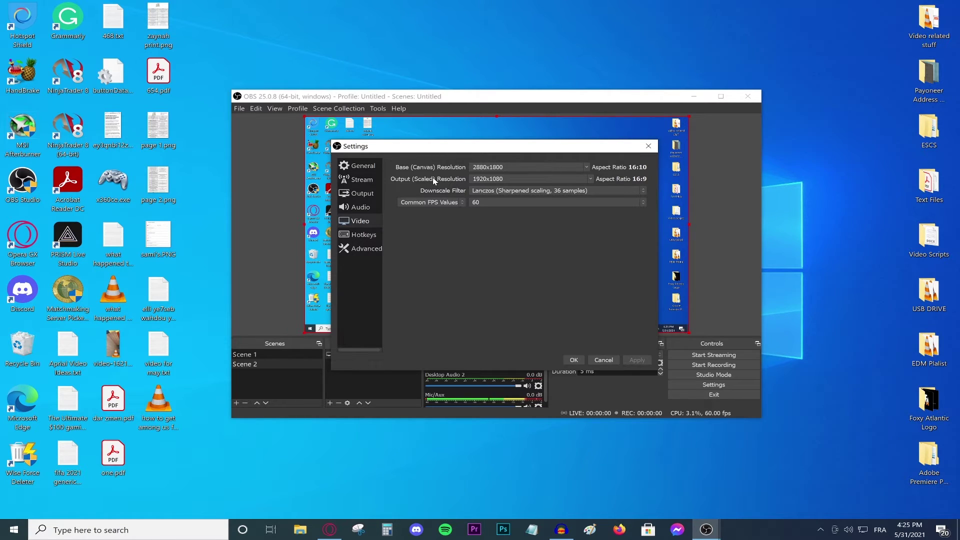
{"action": "left_click_drag", "start_coordinate": [503, 179], "coordinate": [461, 182]}
- Set the downscale filter to Lanczos and the common FPS value to 60, and save the settings
{"action": "left_click", "coordinate": [480, 191]}
{"action": "left_click", "coordinate": [483, 220]}
{"action": "left_click", "coordinate": [431, 202]}
{"action": "left_click", "coordinate": [434, 208]}
{"action": "left_click", "coordinate": [482, 202]}
{"action": "left_click", "coordinate": [490, 204]}
{"action": "left_click", "coordinate": [574, 361]}
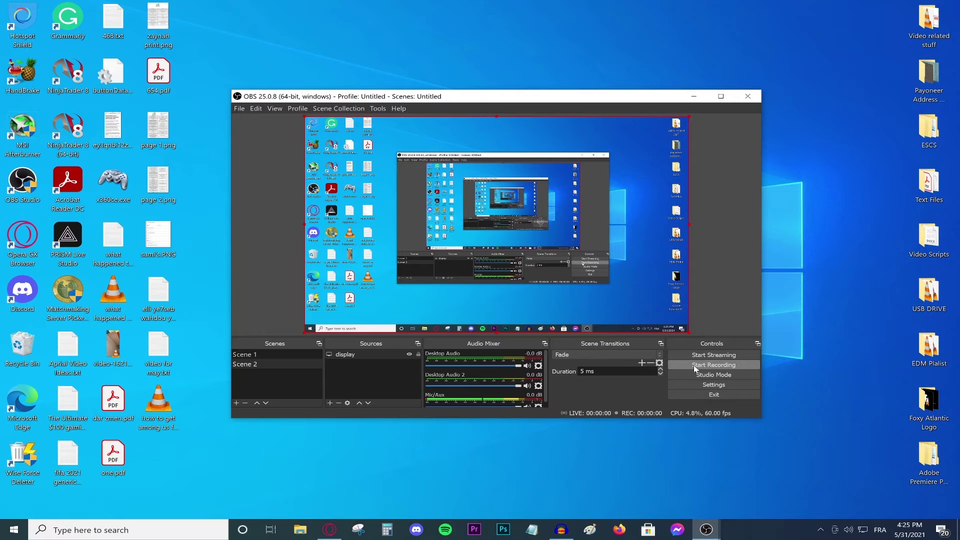
- Reopen the recording output settings to check the folder where recordings are saved, and close the settings
{"action": "left_click", "coordinate": [714, 385]}
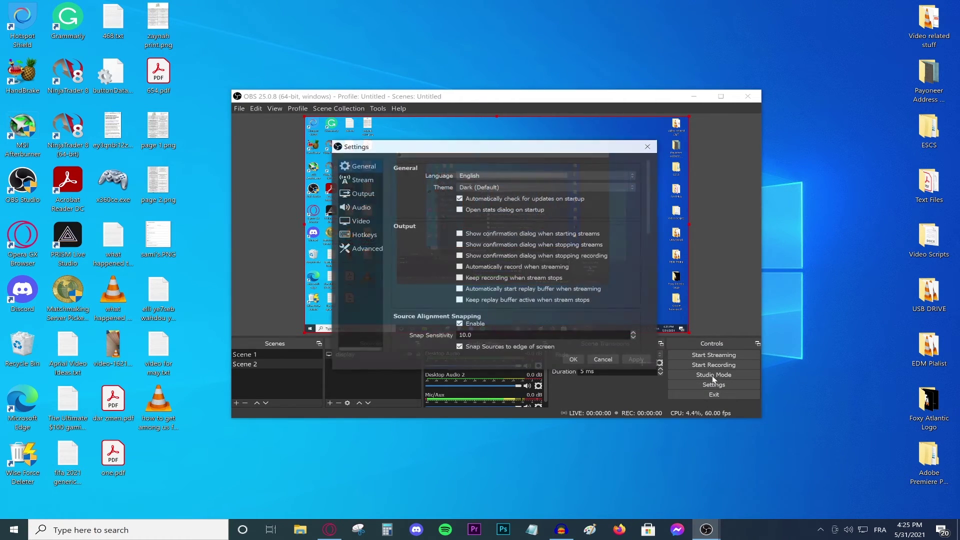
{"action": "left_click", "coordinate": [360, 193]}
{"action": "left_click", "coordinate": [434, 184]}
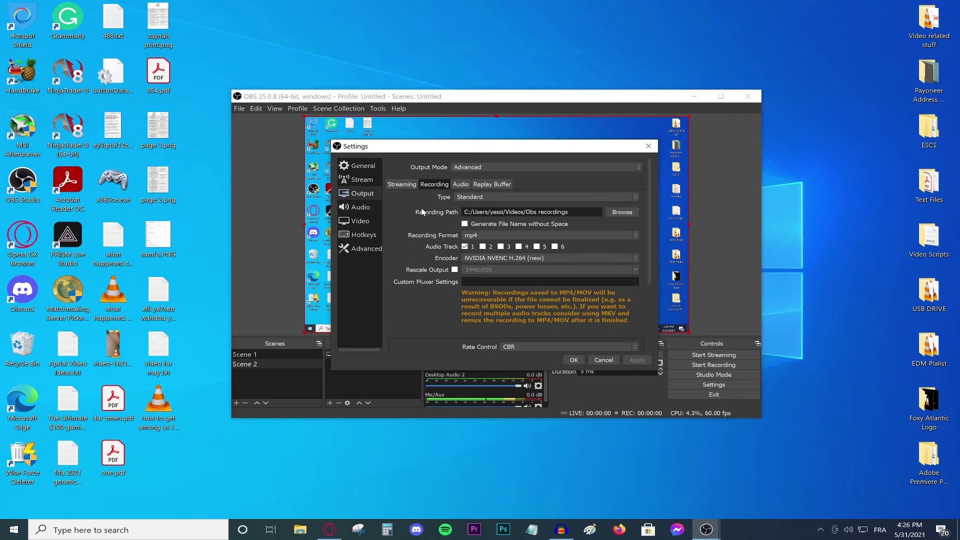
{"action": "left_click", "coordinate": [573, 360]}
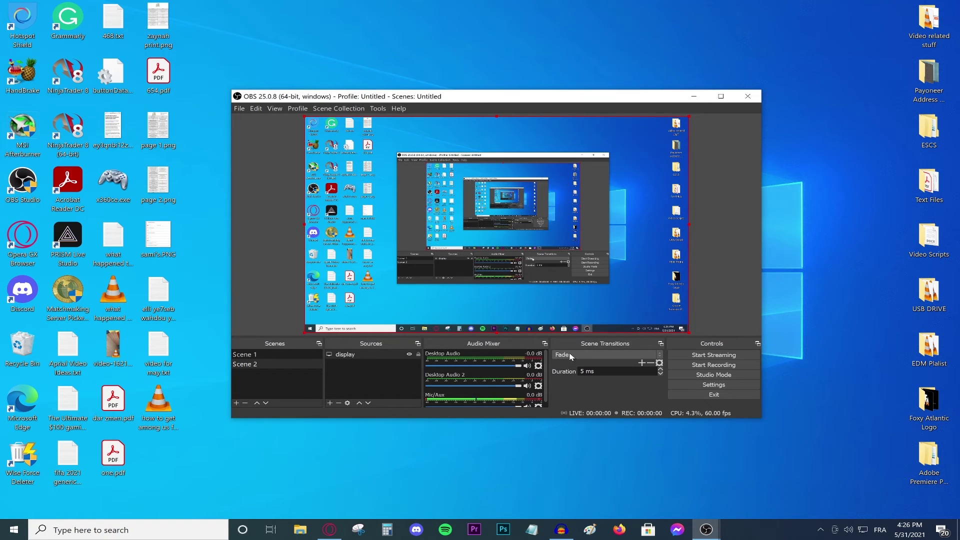